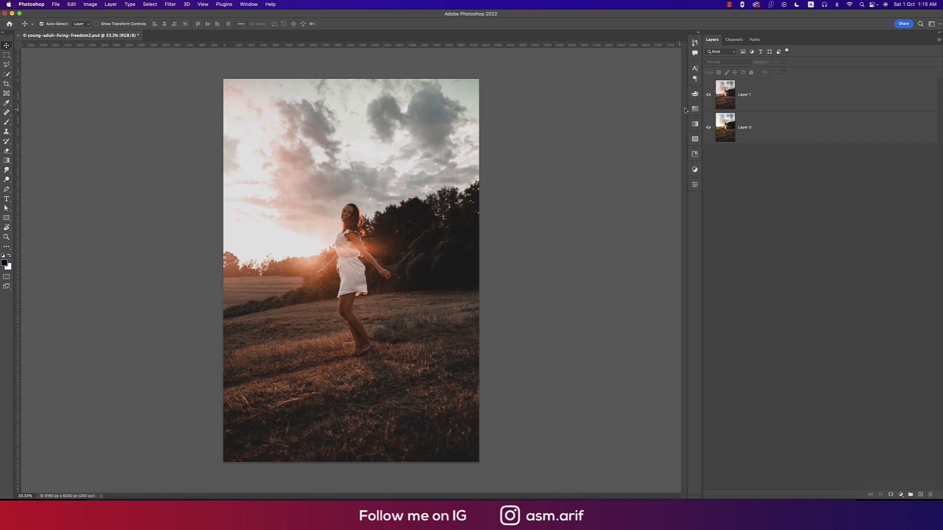
Compare the graded Layer 1 against the original, then delete Layer 1.
left_click(709, 98)
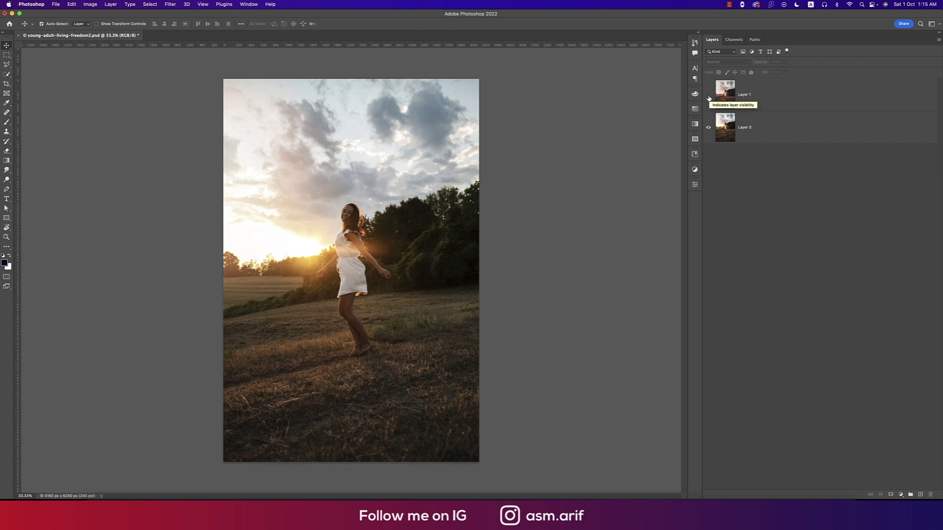
left_click(708, 96)
left_click(765, 94)
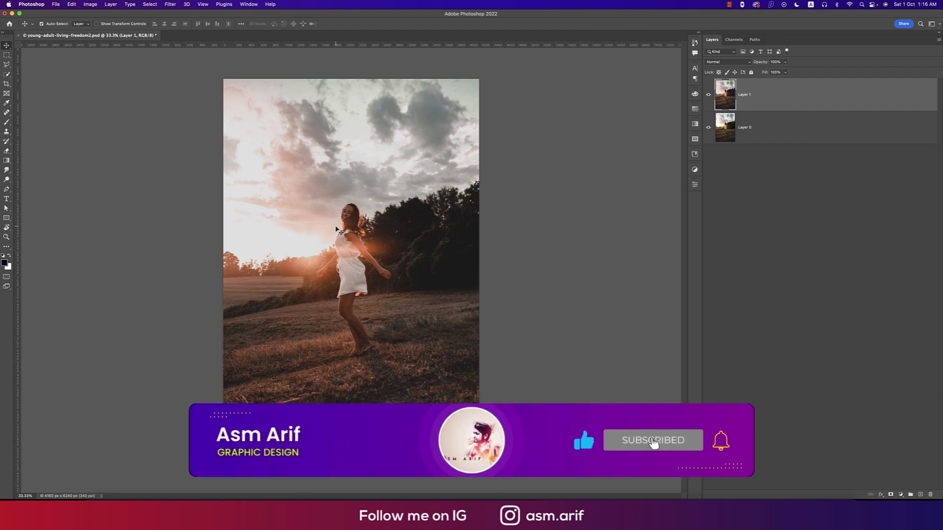
left_click_drag(858, 103, 934, 491)
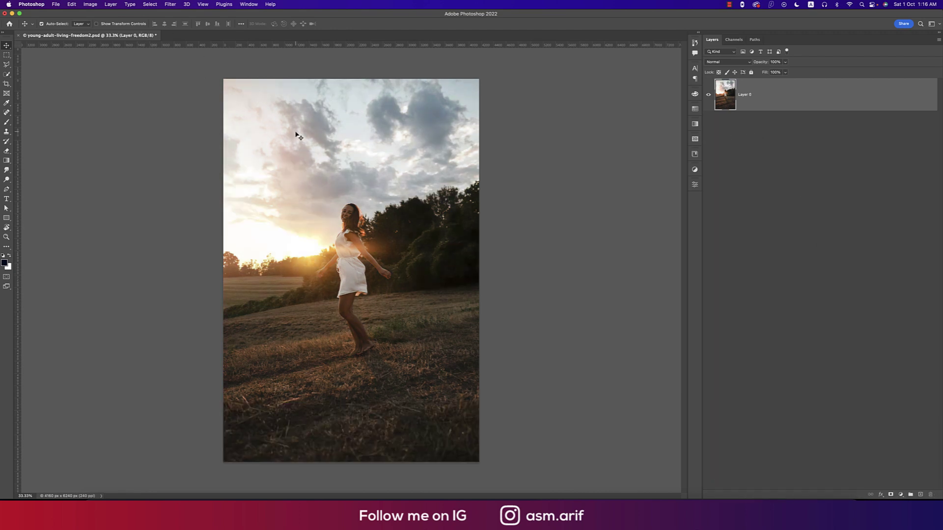
Duplicate Layer 0 into Layer 0 copy and open it in the Camera Raw Filter.
key("super+j")
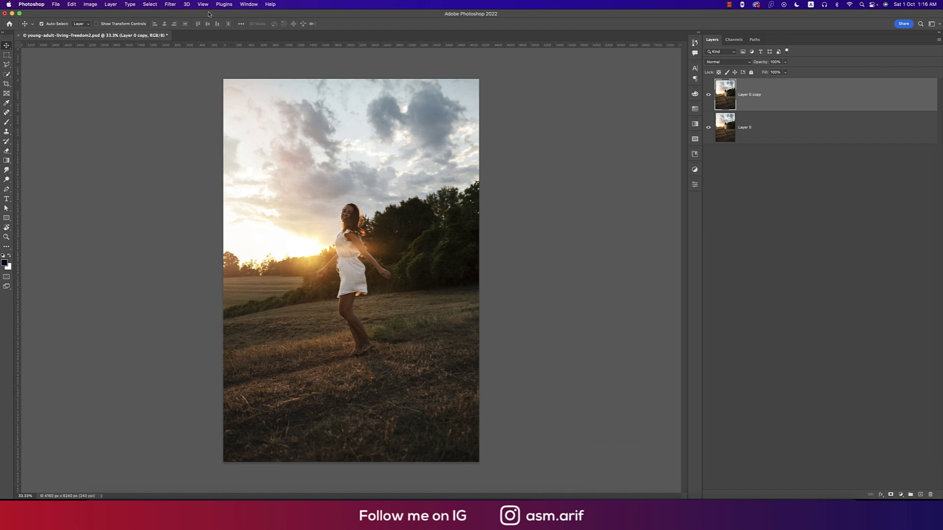
left_click(171, 4)
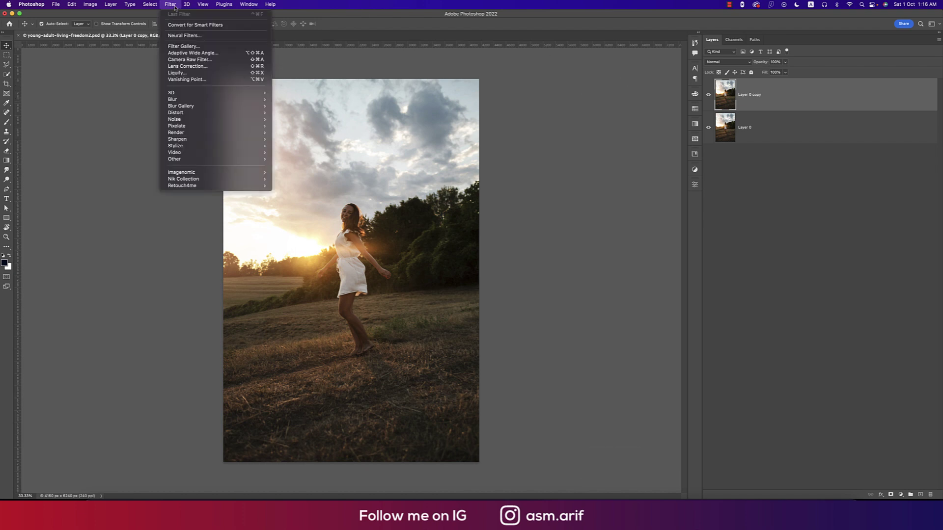
left_click(201, 59)
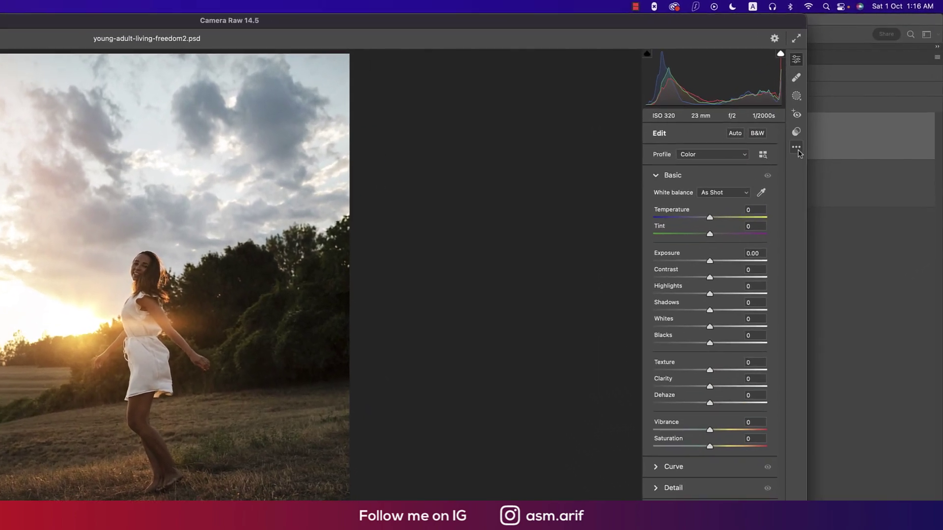
Load the MORNING.xmp preset in Camera Raw and compare it with the original photo.
left_click(840, 102)
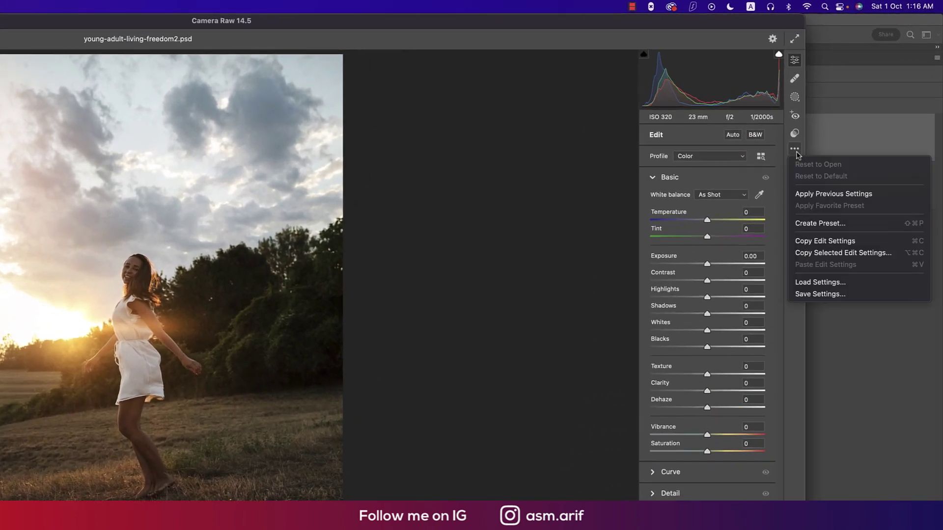
left_click(820, 282)
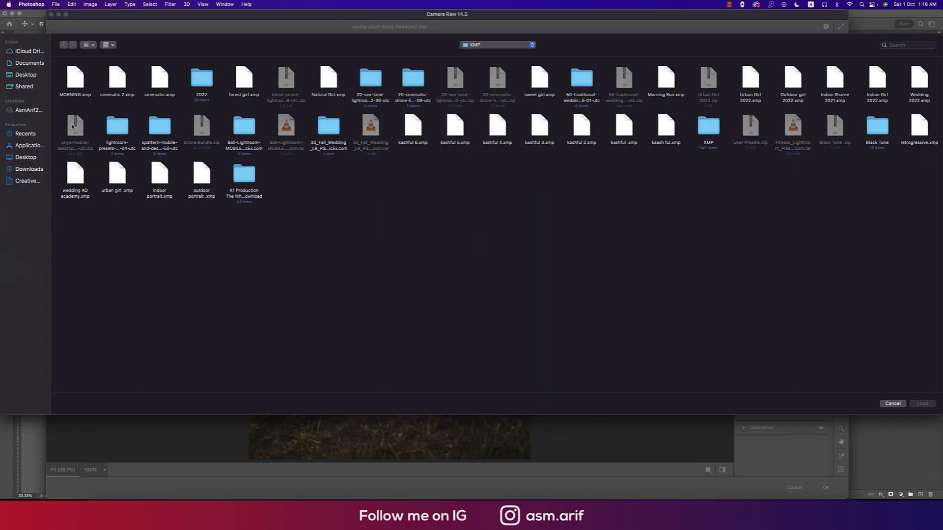
left_click(81, 79)
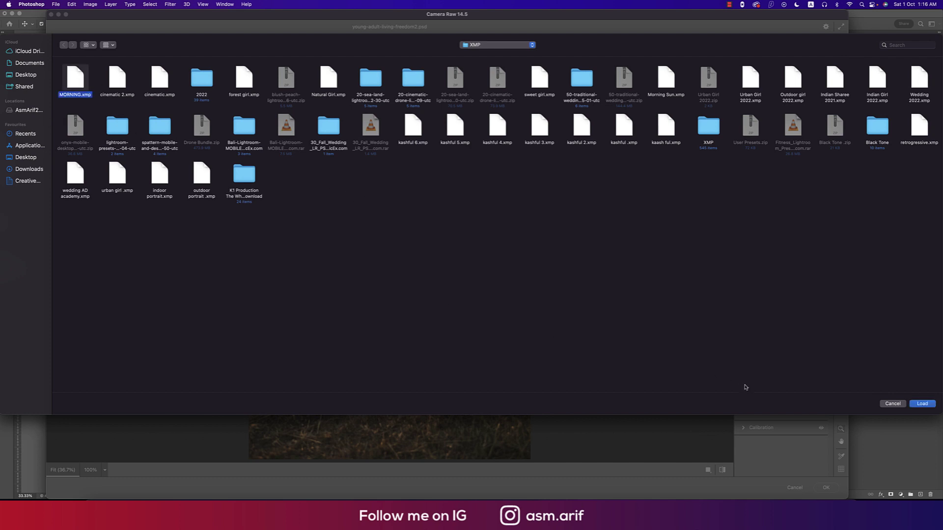
left_click(920, 404)
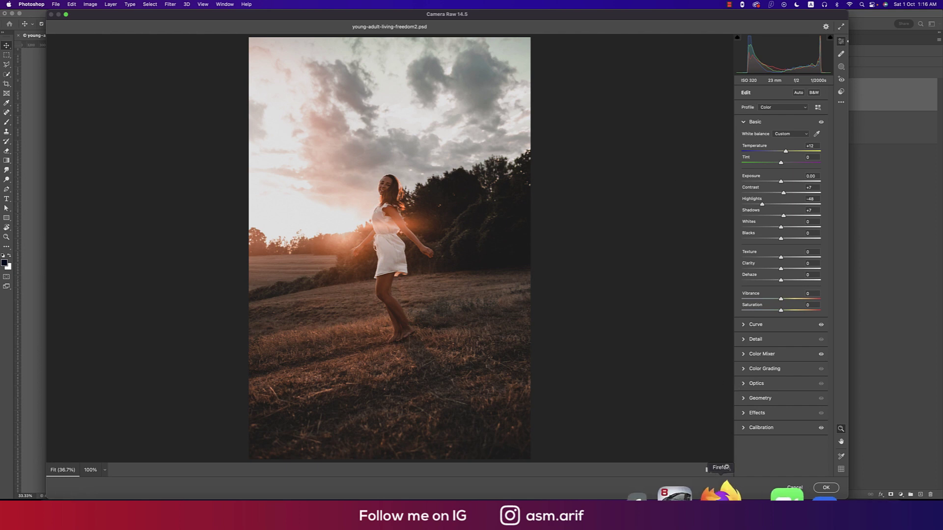
left_click(722, 470)
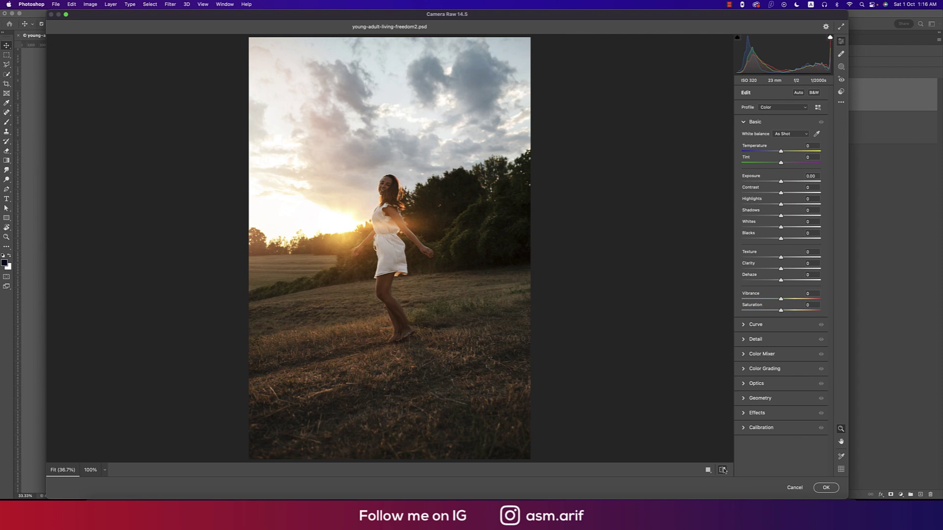
left_click(722, 470)
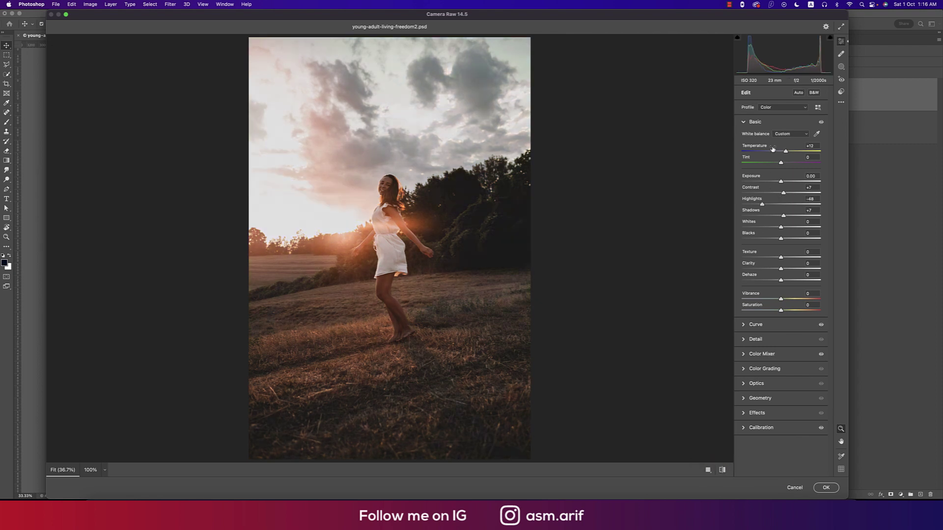
left_click(810, 145)
left_click(811, 176)
left_click(810, 188)
key("Tab")
left_click(816, 211)
Check the preset's Red, Green and Blue tone curves, then collapse Curve and Detail.
left_click(744, 123)
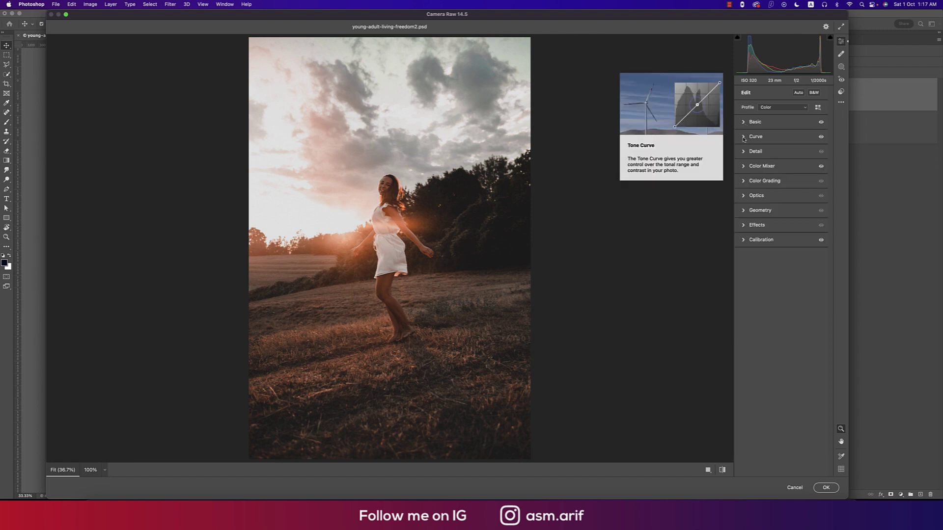
left_click(745, 138)
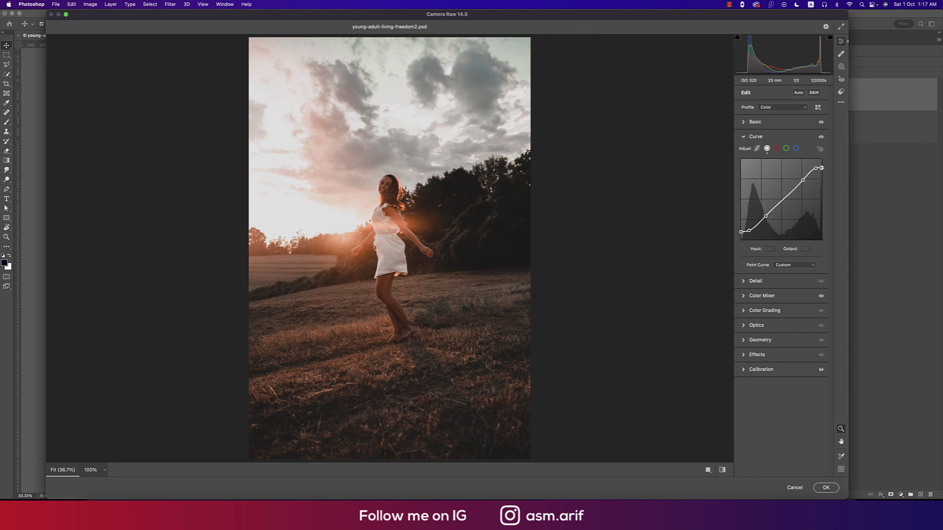
left_click(776, 148)
left_click(786, 148)
left_click(796, 149)
left_click(776, 148)
left_click(745, 142)
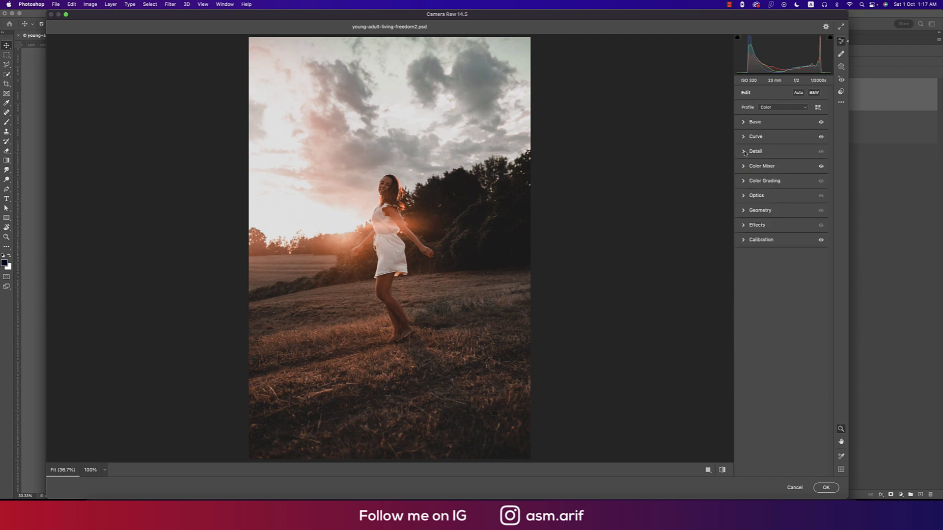
left_click(746, 152)
left_click(749, 153)
left_click(745, 167)
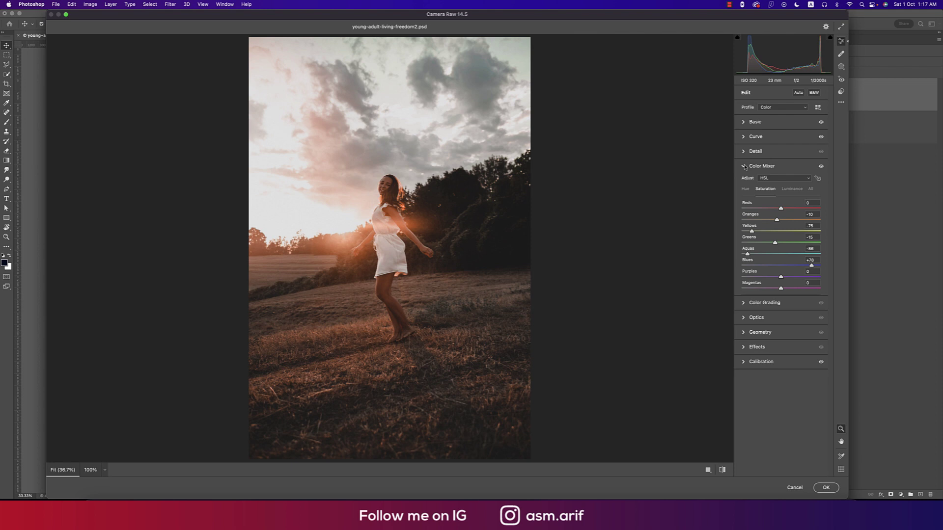
left_click(746, 190)
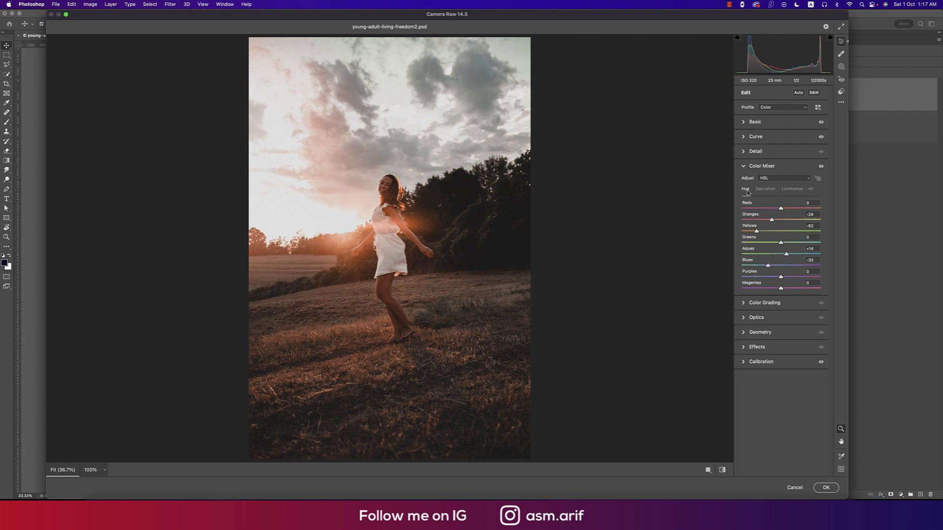
left_click(764, 190)
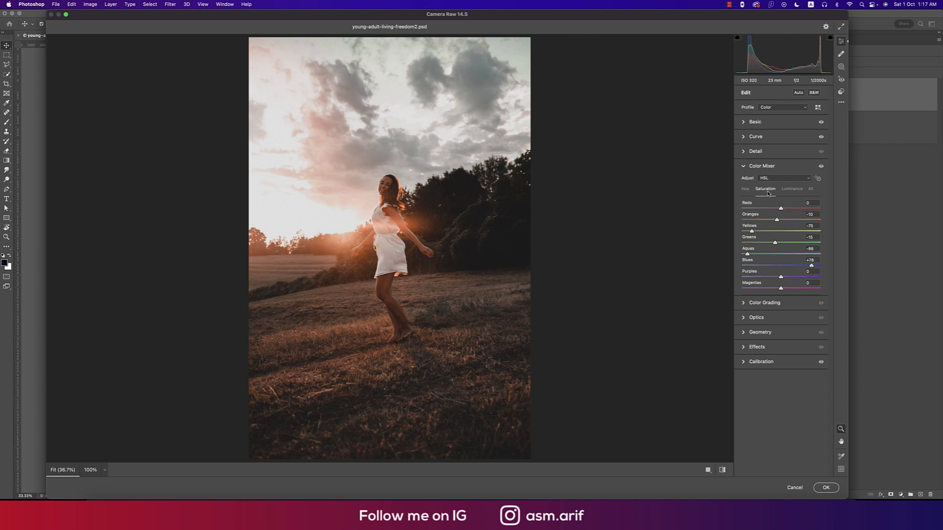
left_click(790, 191)
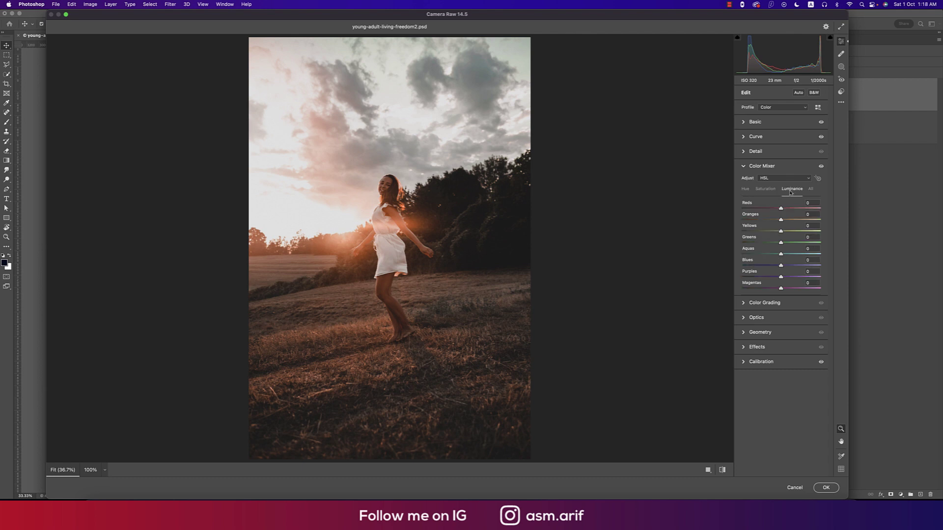
left_click(767, 190)
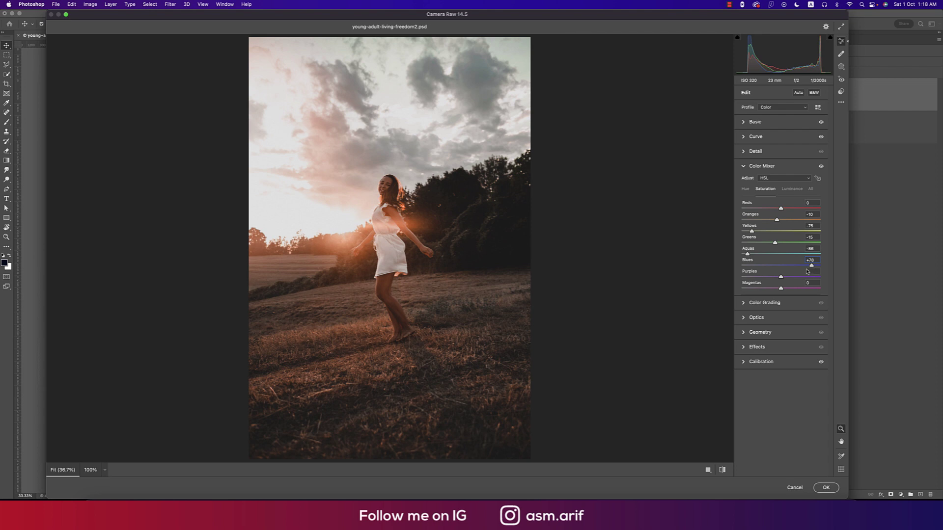
left_click(745, 189)
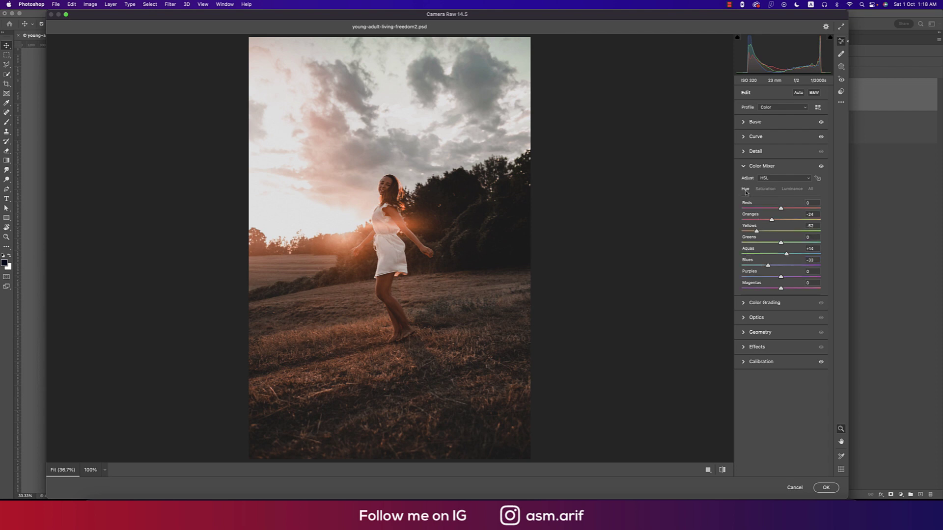
left_click(805, 216)
left_click(815, 227)
left_click(744, 167)
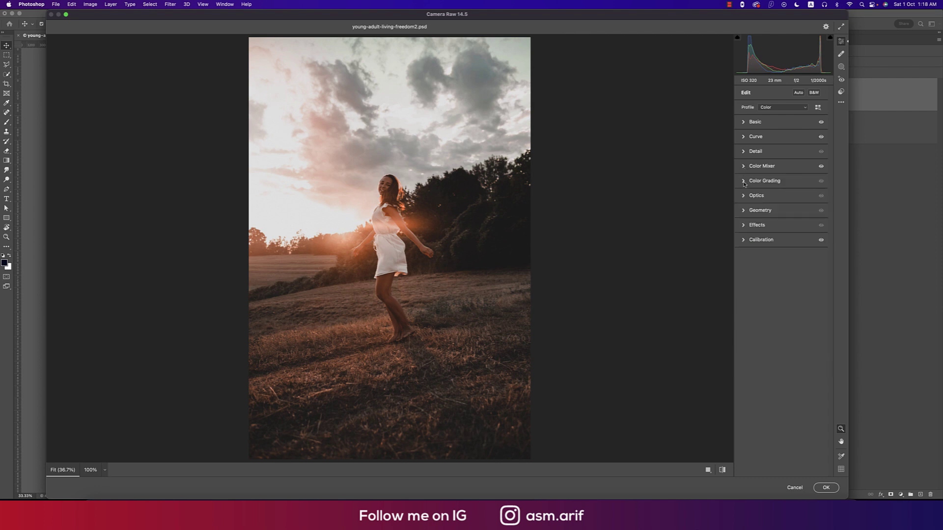
Check the Color Grading, Optics, Geometry and Effects sections in Camera Raw.
left_click(743, 182)
left_click(744, 181)
left_click(743, 180)
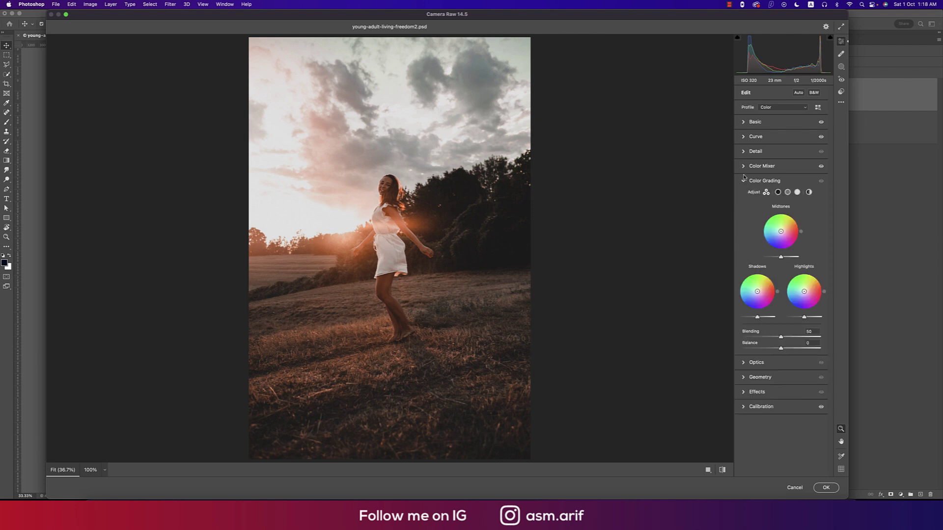
left_click(744, 182)
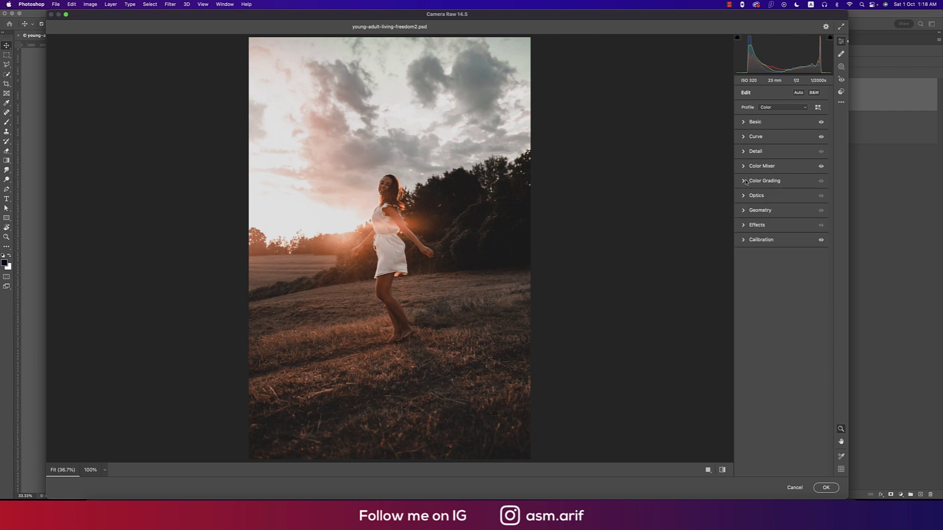
mouse_move(745, 181)
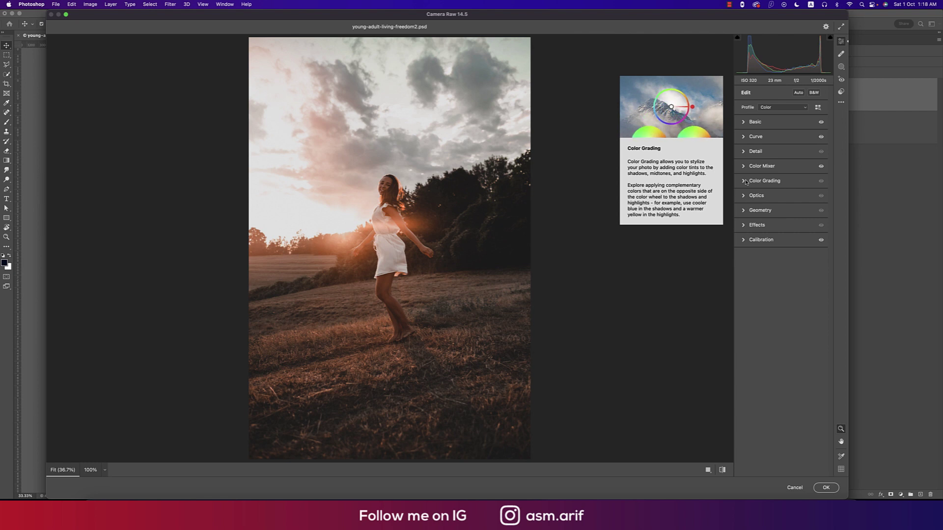
left_click(744, 197)
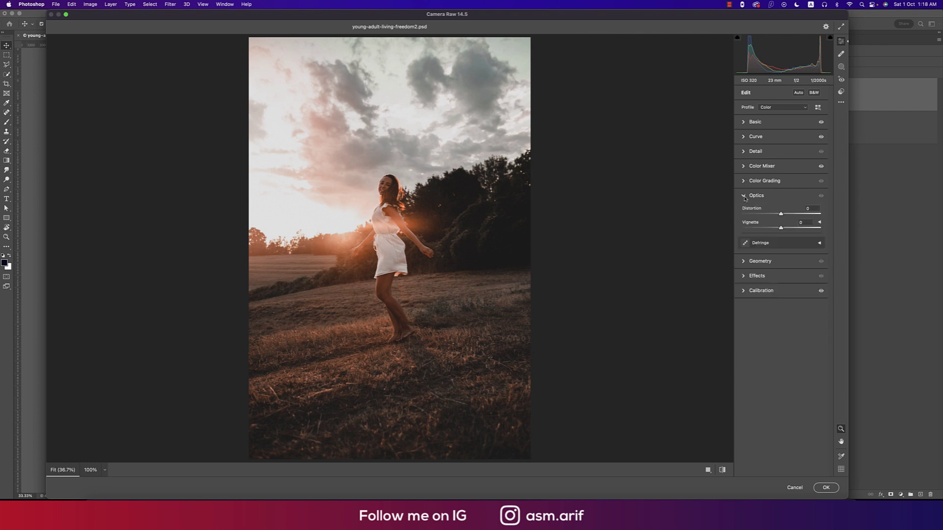
left_click(744, 197)
left_click(744, 211)
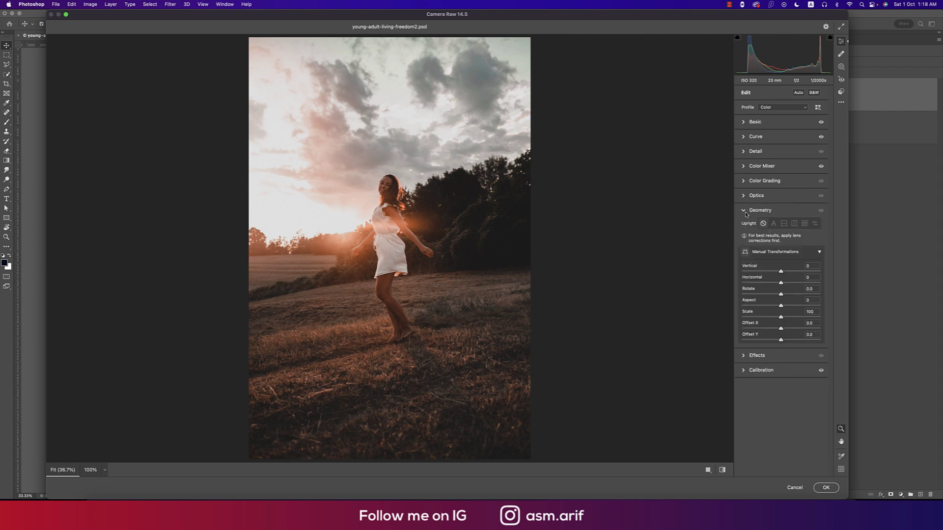
left_click(743, 211)
left_click(745, 226)
left_click(744, 225)
Set Effects Grain to 13 and show the Calibration settings.
left_click(745, 225)
left_click(752, 244)
mouse_move(752, 244)
left_mouse_down()
mouse_move(776, 244)
mouse_move(762, 244)
left_mouse_up()
left_click_drag(754, 244, 752, 244)
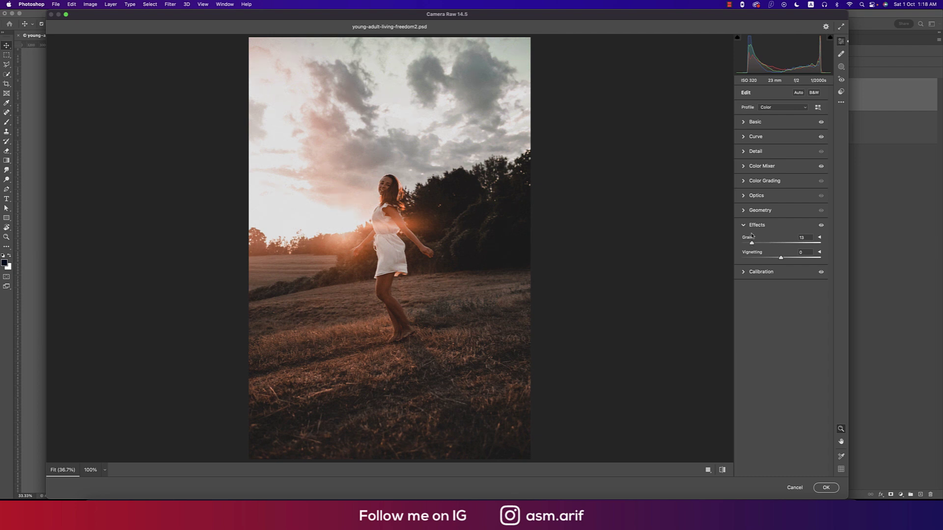
left_click(743, 272)
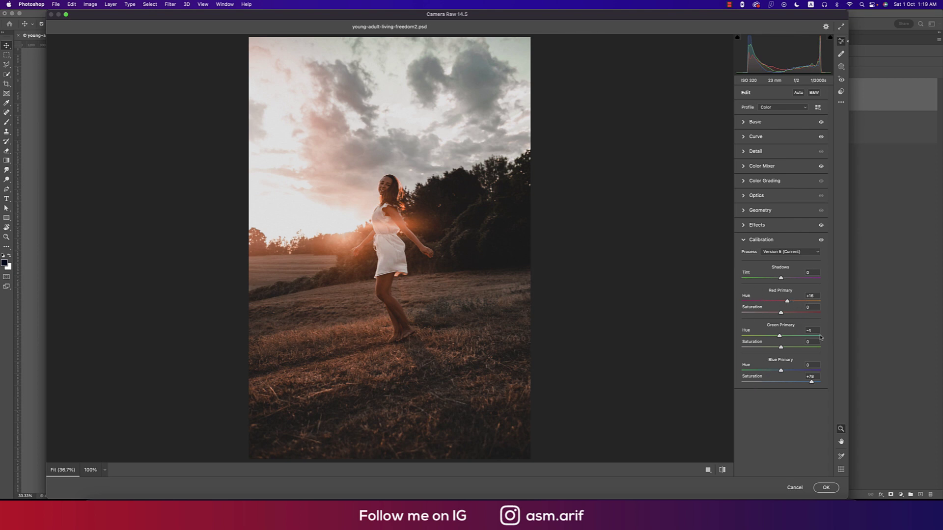
Check the Red and Blue Primary calibration values, then apply the grade to Layer 0 copy.
left_click(813, 296)
left_click(810, 366)
left_click(826, 488)
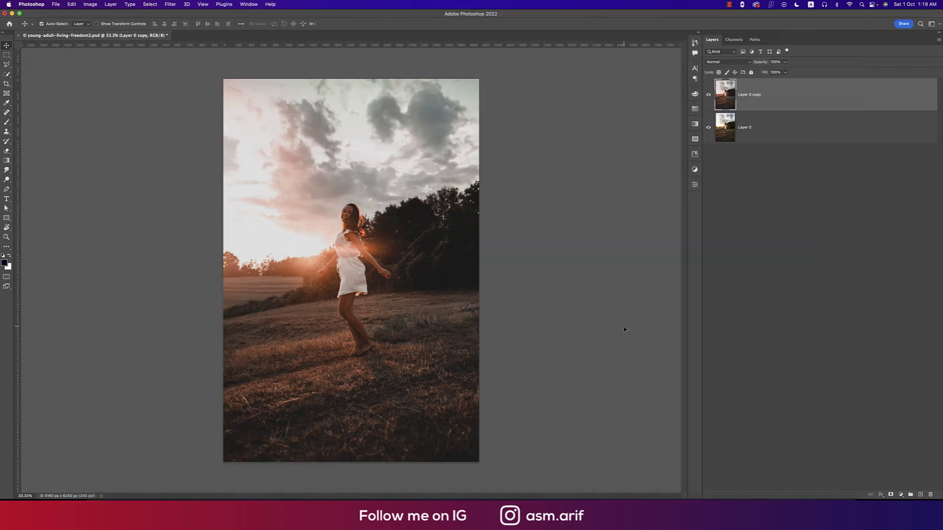